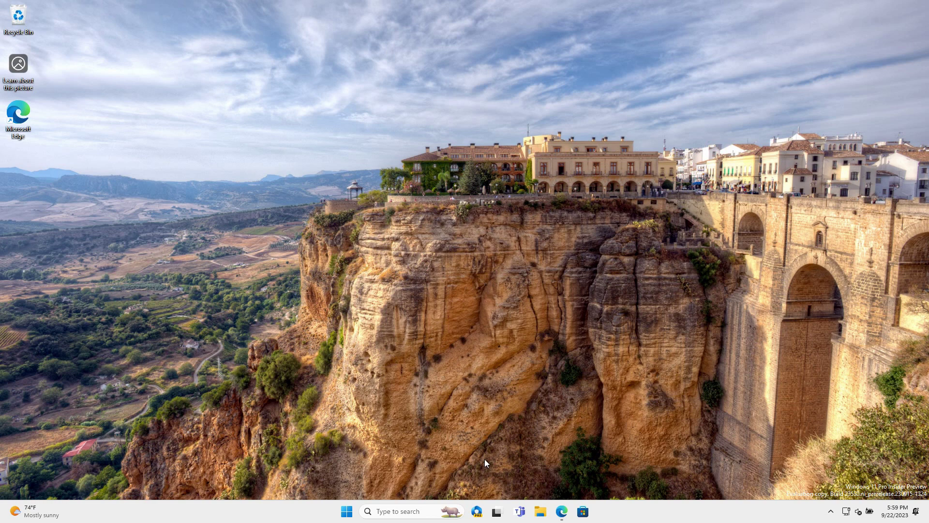
- Open Copilot and try the More Creative and More Precise conversation styles, finishing with More Balanced selected
click(477, 512)
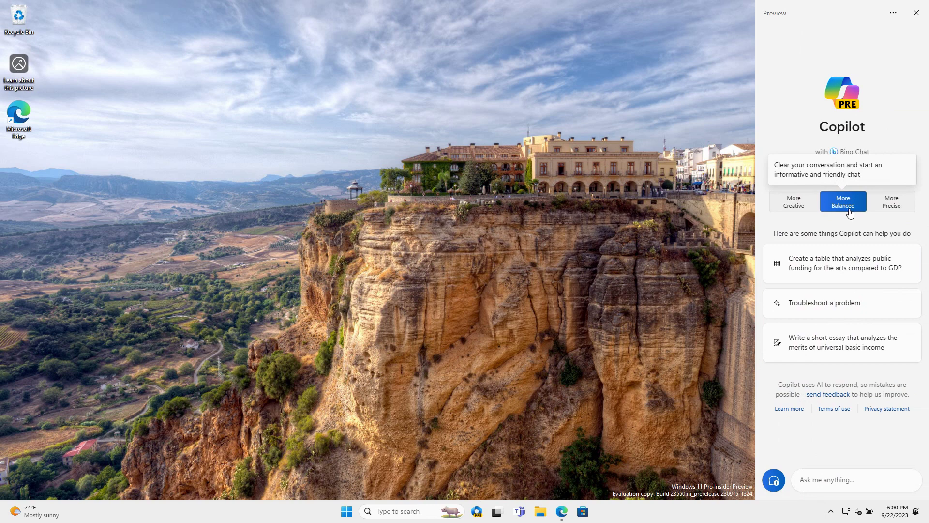
click(804, 207)
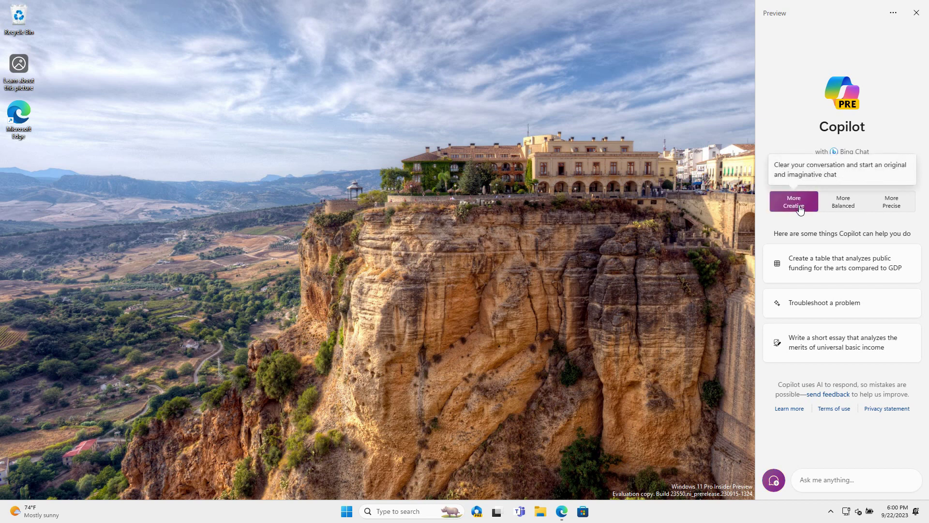
click(891, 206)
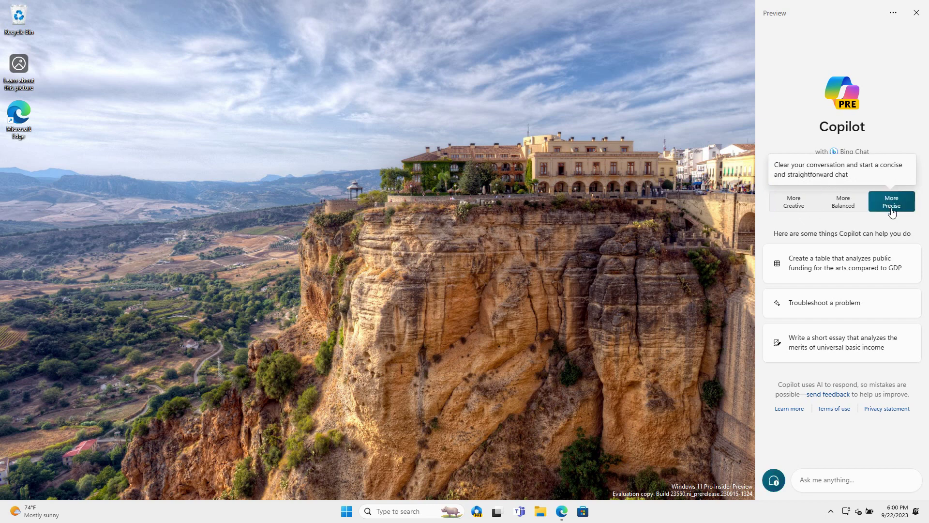
click(853, 214)
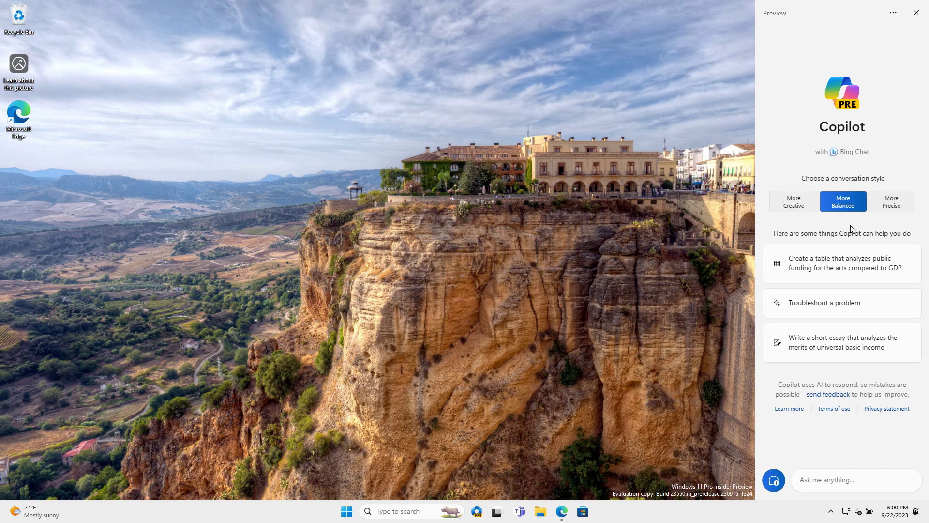
- Have Copilot launch Notepad with the request "open notepad" and close the Notepad window
click(833, 470)
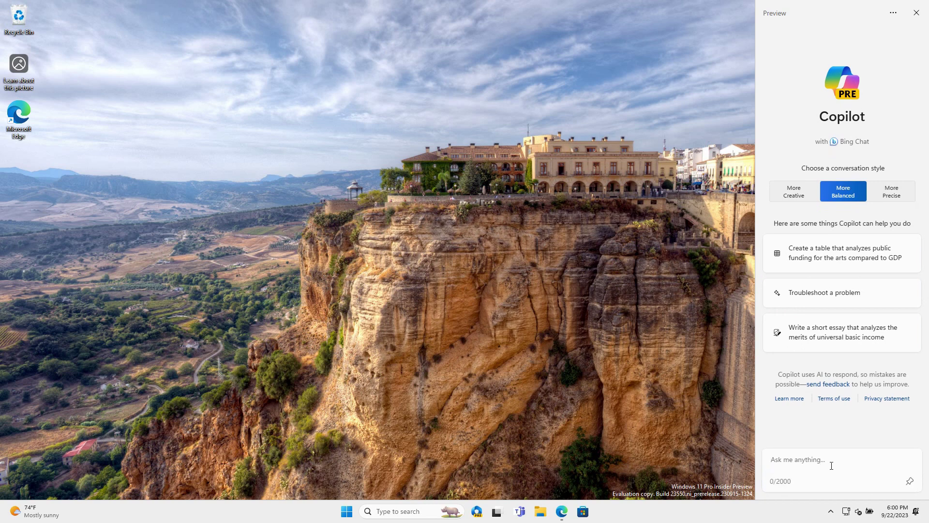
text(open note)
key(Tab)
key(Return)
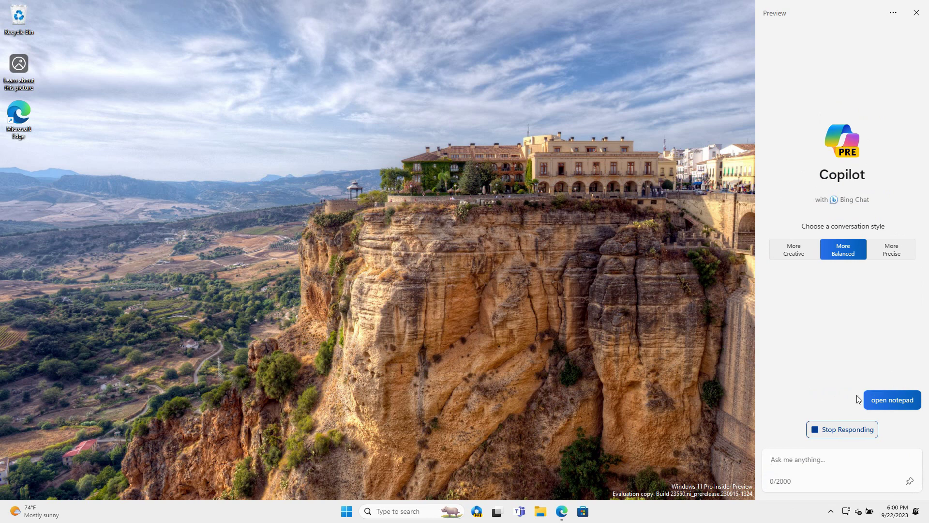
mouse_move(872, 396)
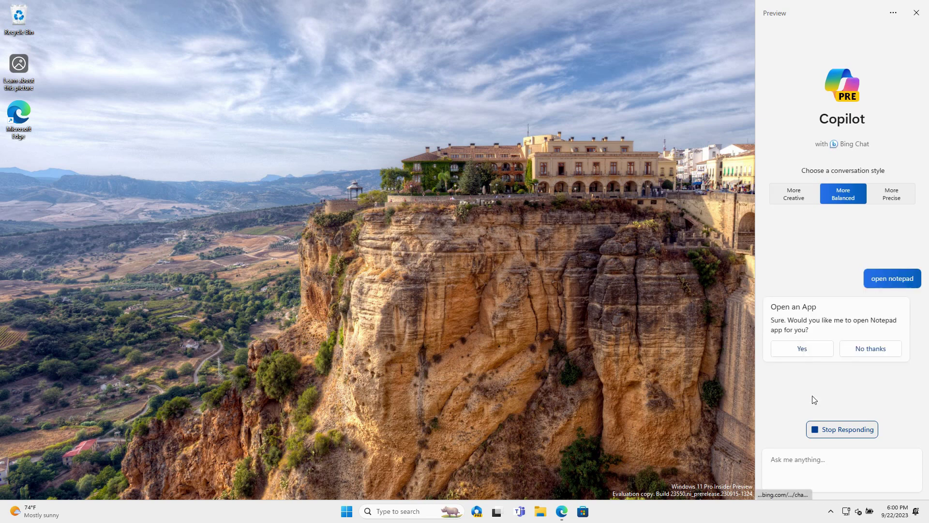
click(803, 361)
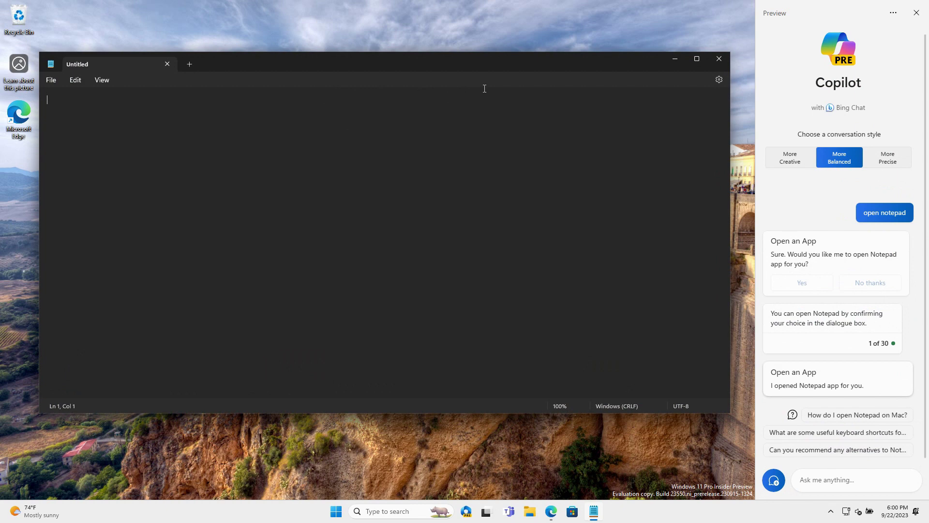
click(718, 57)
- Have Copilot launch Task Manager with the request "open task manager" and close the Task Manager window
click(837, 471)
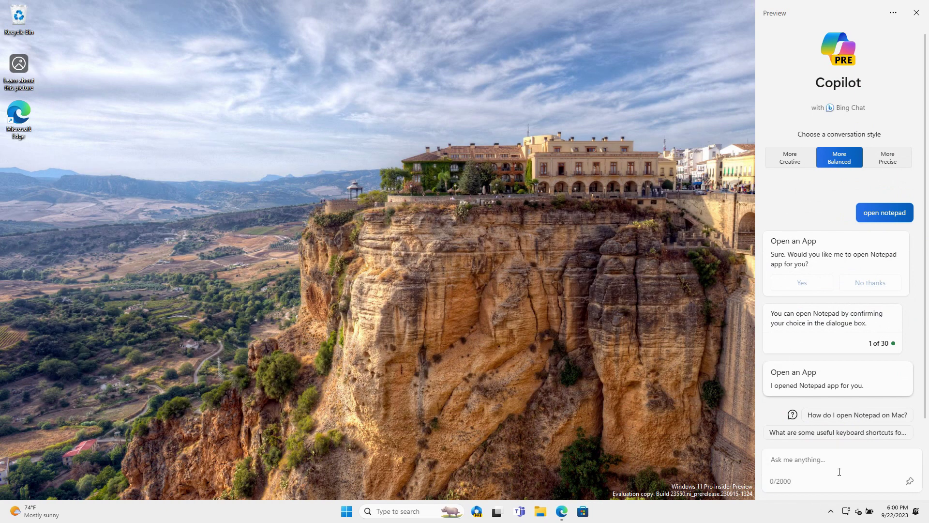
text(open task manager)
key(Return)
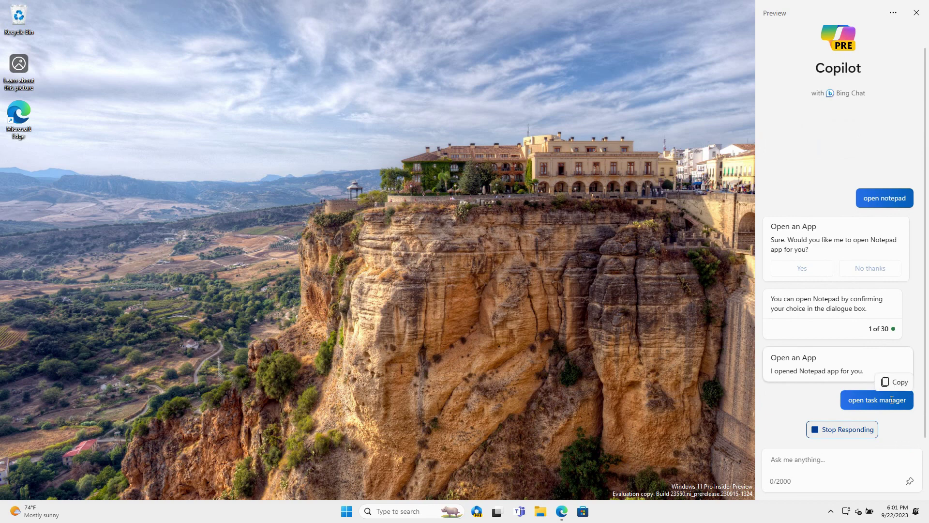
scroll(860, 409, down, 2)
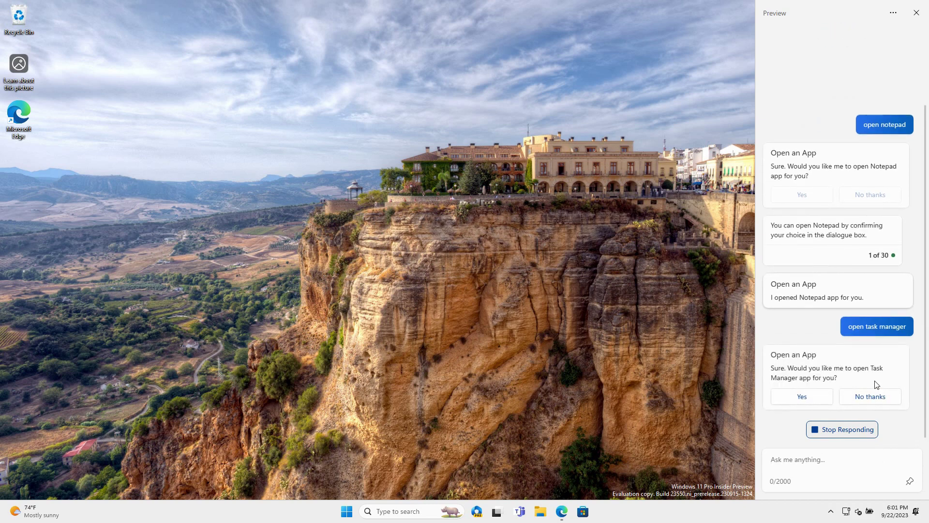
click(779, 393)
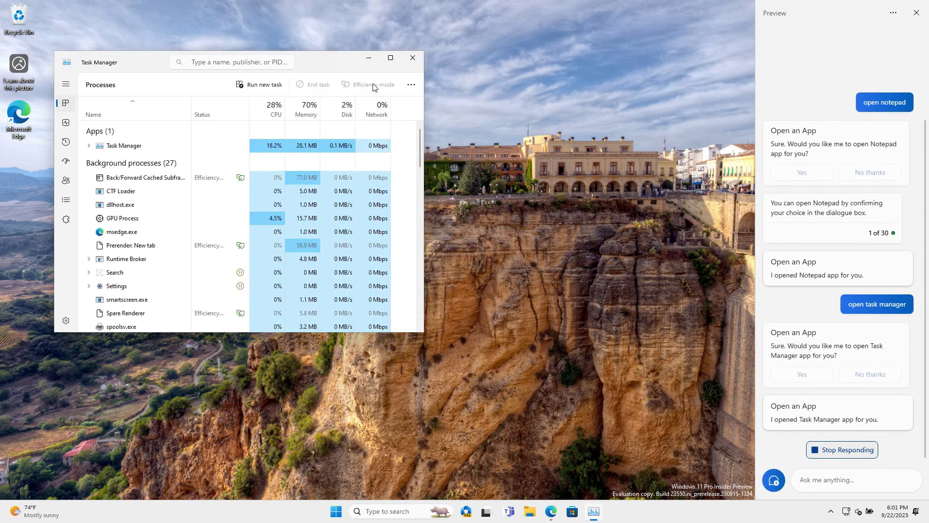
click(412, 58)
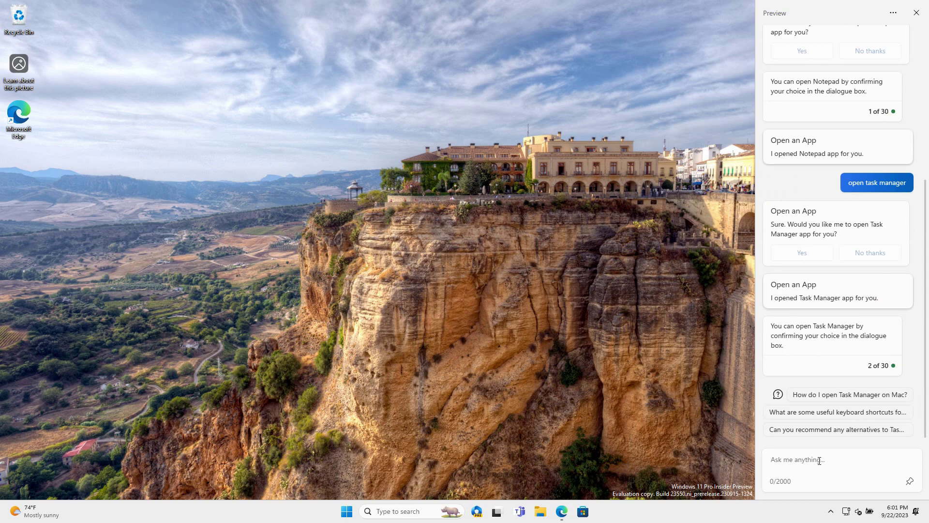
- Have Copilot launch Control Panel with the request "open control" and close the Control Panel window
text(open control)
key(Return)
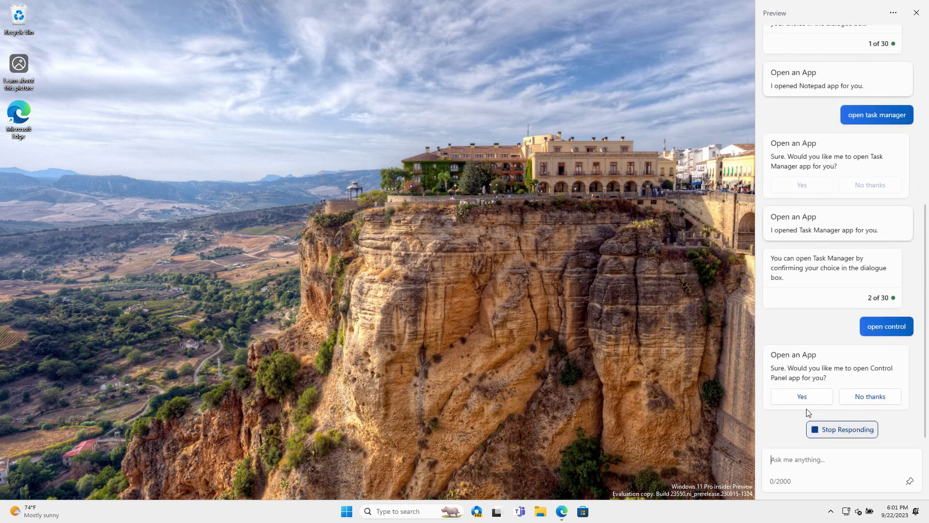
mouse_move(869, 332)
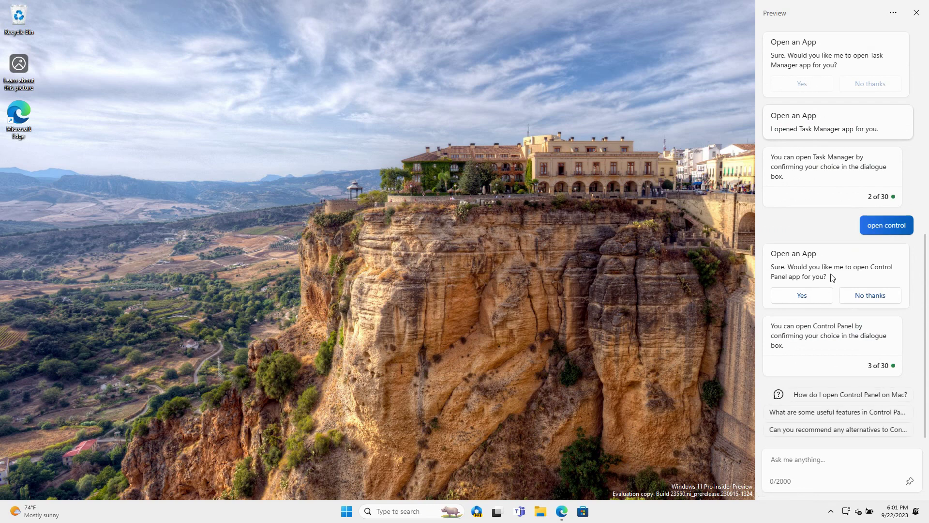
click(810, 295)
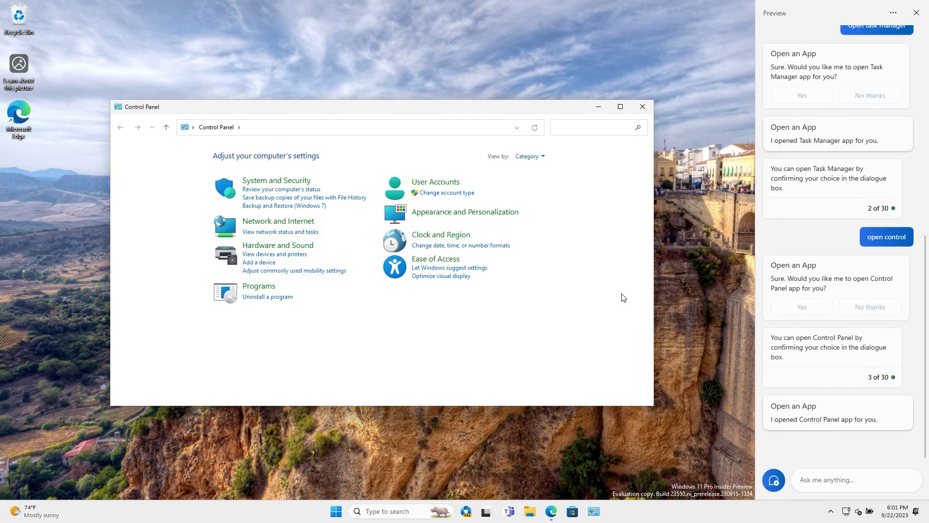
click(643, 106)
- Clear the Copilot conversation by refreshing it and set the conversation style to More Precise
scroll(846, 201, up, 10)
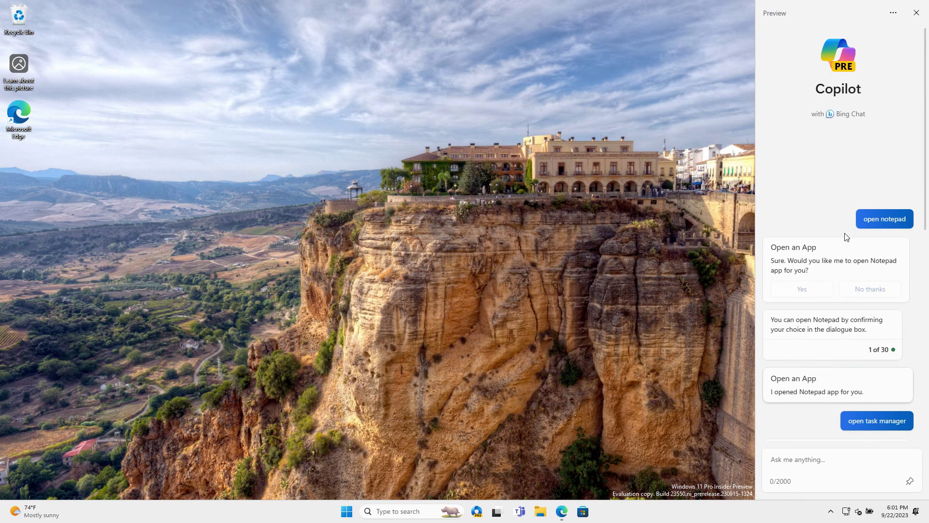
scroll(846, 236, down, 8)
scroll(846, 236, up, 10)
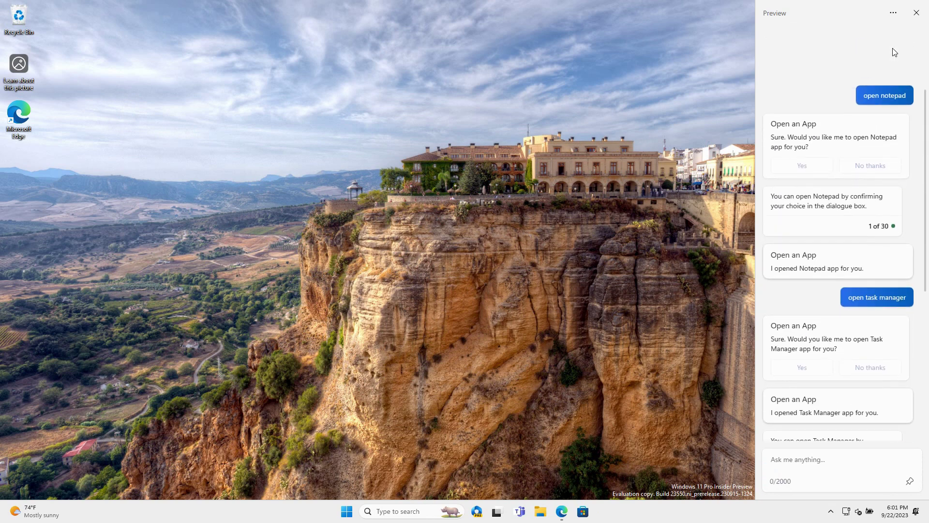
click(893, 12)
click(866, 29)
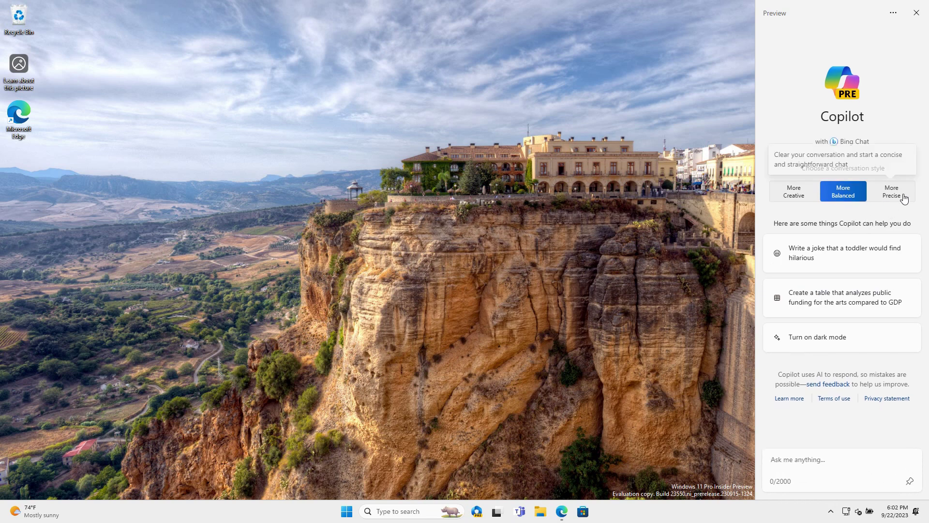
click(896, 200)
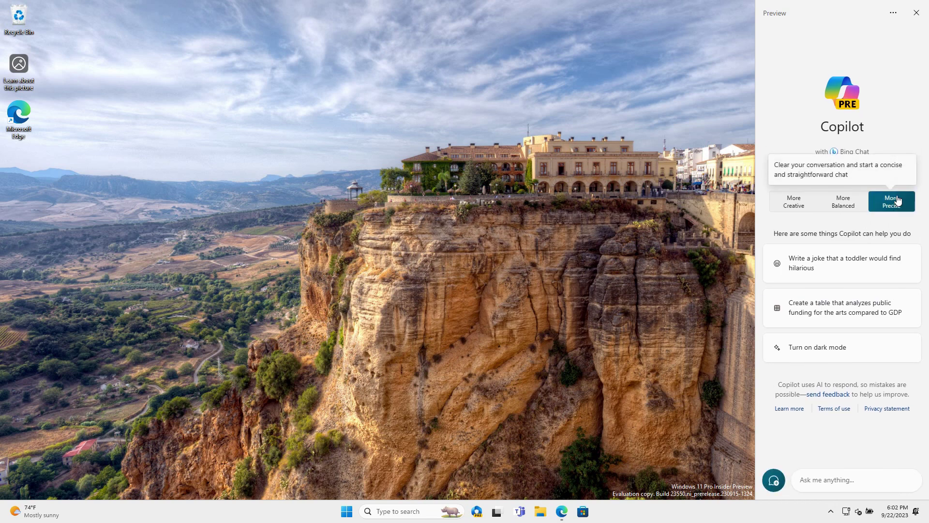
- Send Copilot the request "give me donuts recipe" and open the linked recipe How to Make Donuts at Home
click(845, 477)
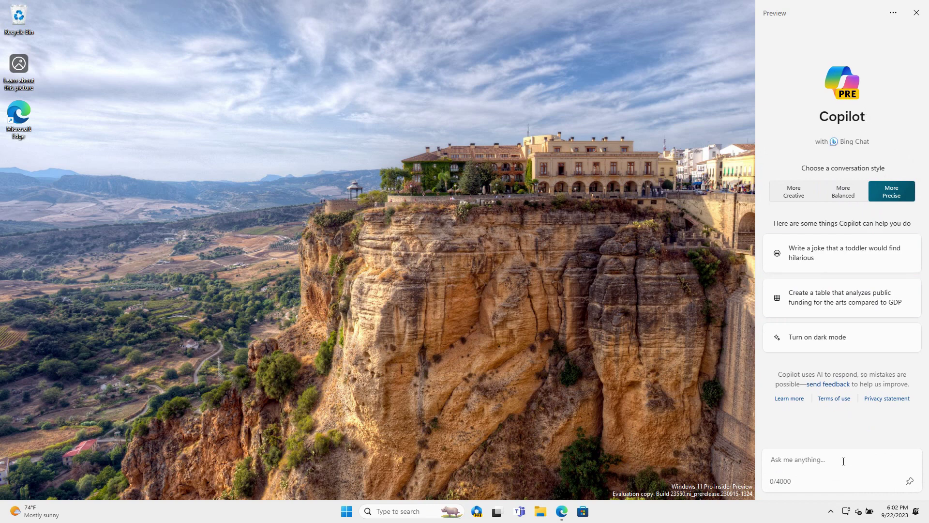
text(give me donuts recipe)
key(Return)
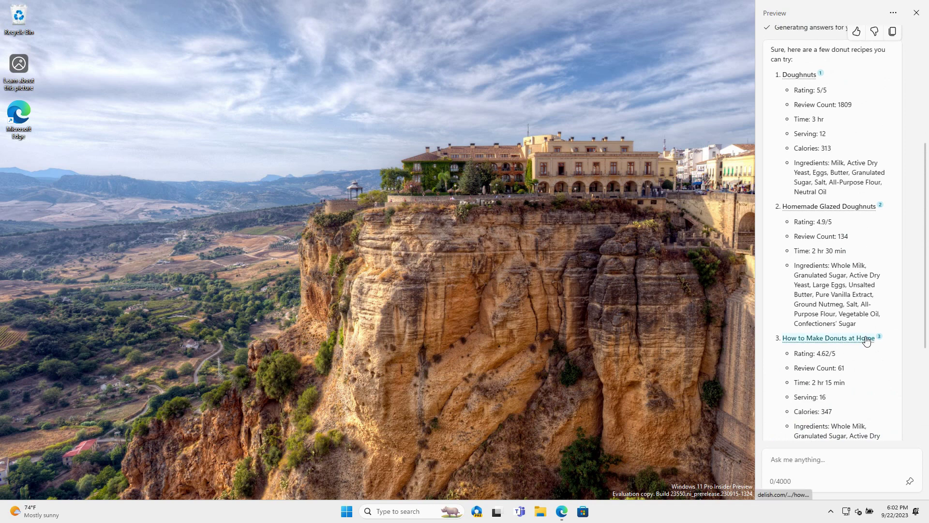
mouse_move(856, 341)
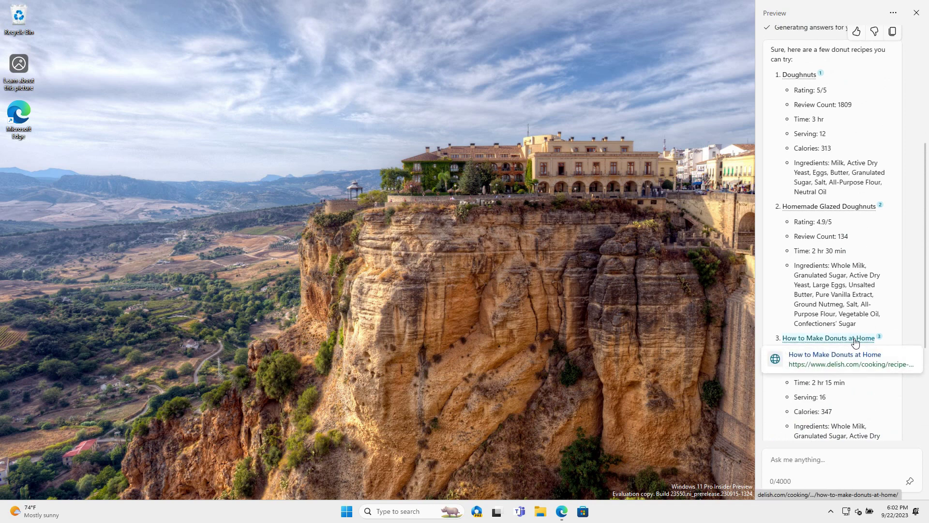
click(854, 338)
- Examine the delish donut recipe page, including its introduction, ingredients and directions
scroll(556, 236, down, 4)
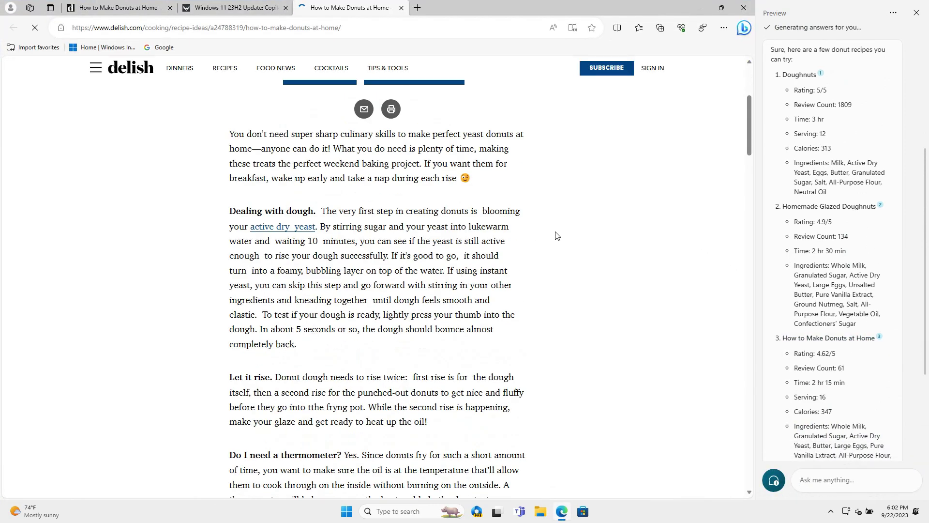
scroll(555, 236, down, 9)
scroll(543, 224, up, 11)
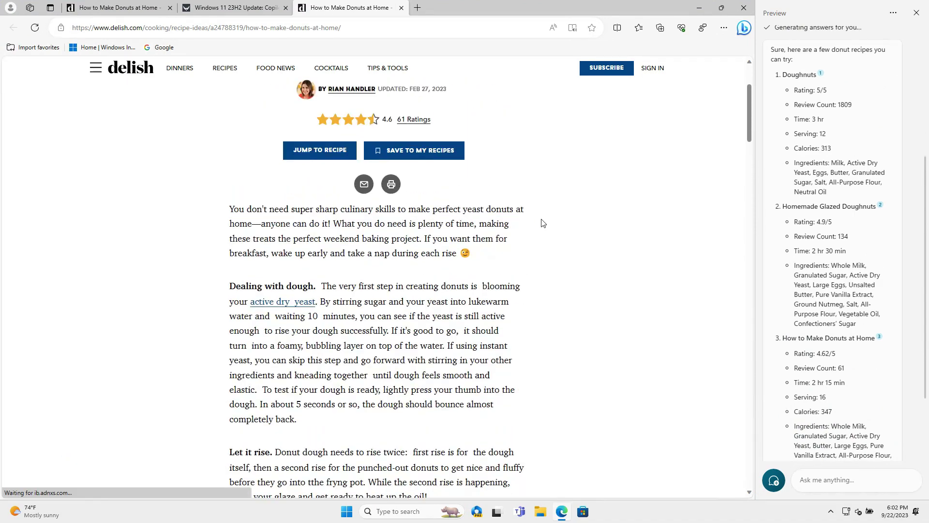
scroll(518, 199, down, 12)
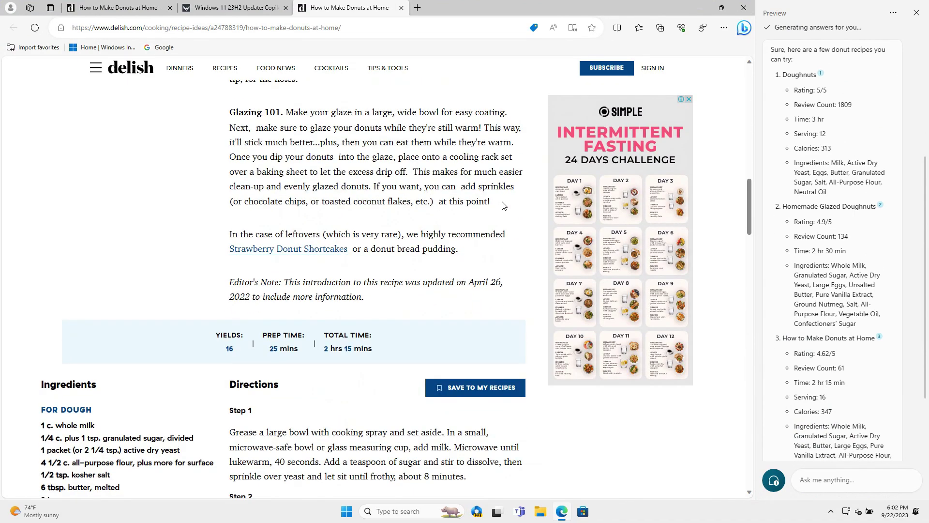
scroll(502, 205, down, 4)
scroll(382, 224, down, 3)
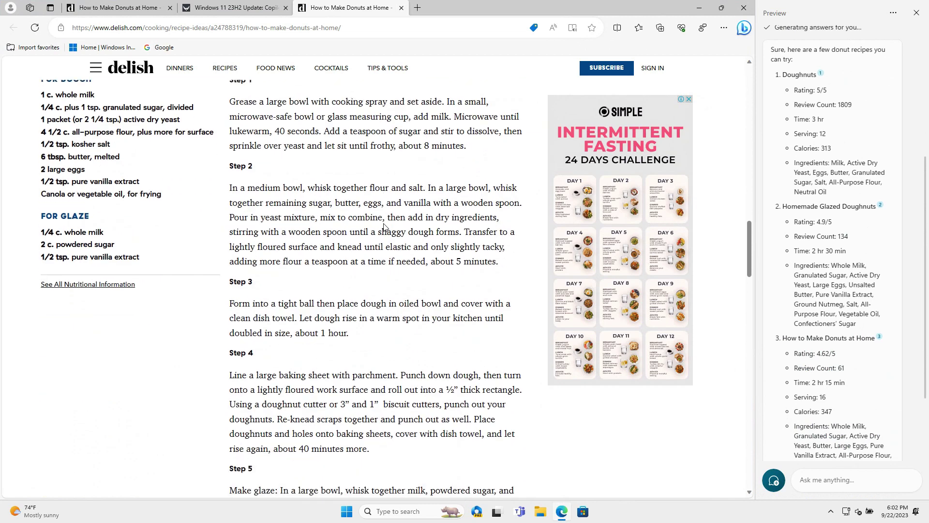
scroll(383, 226, down, 10)
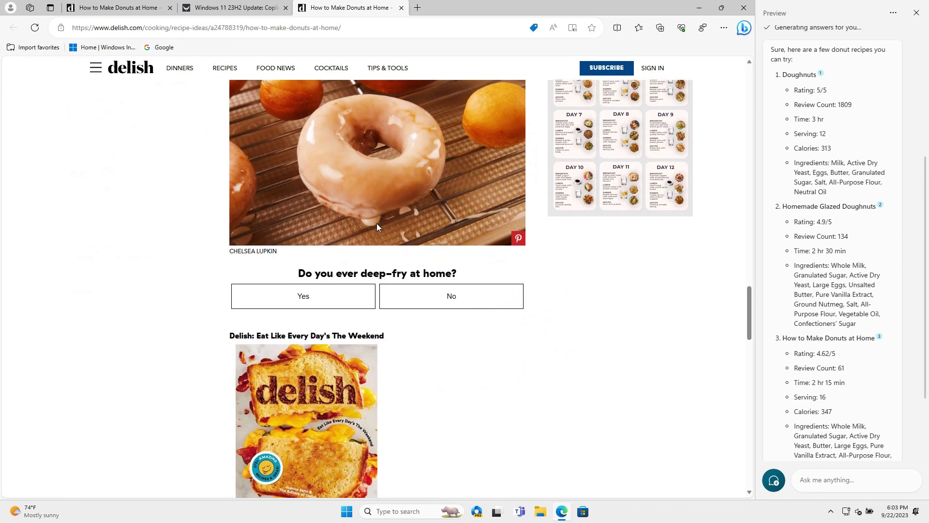
scroll(887, 269, up, 5)
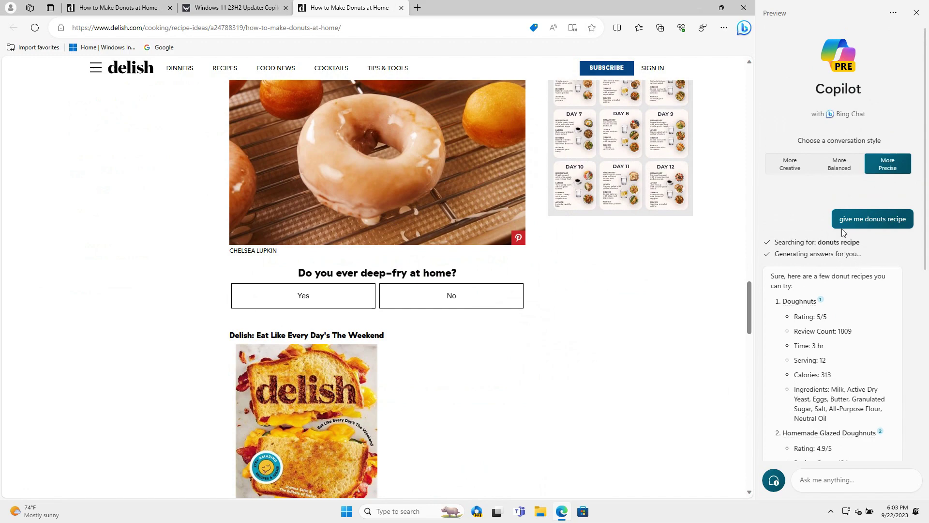
scroll(504, 264, down, 5)
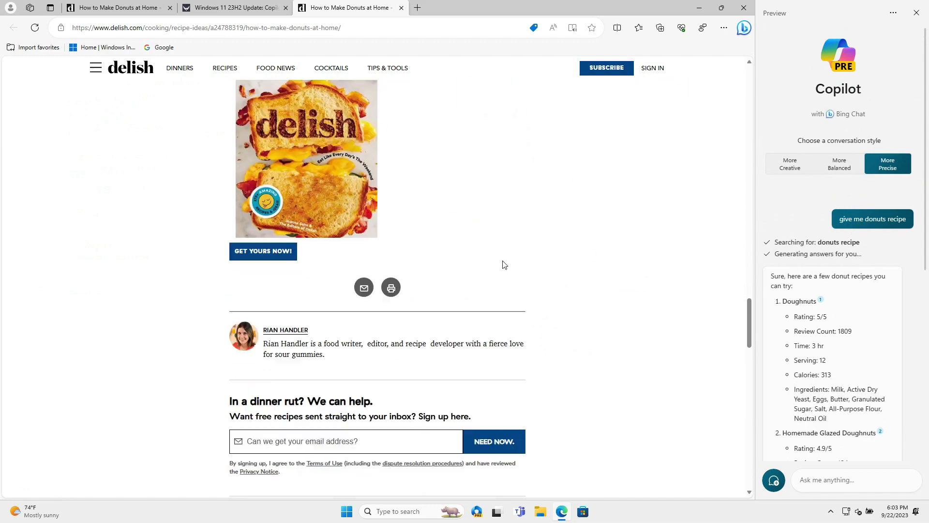
scroll(502, 265, up, 15)
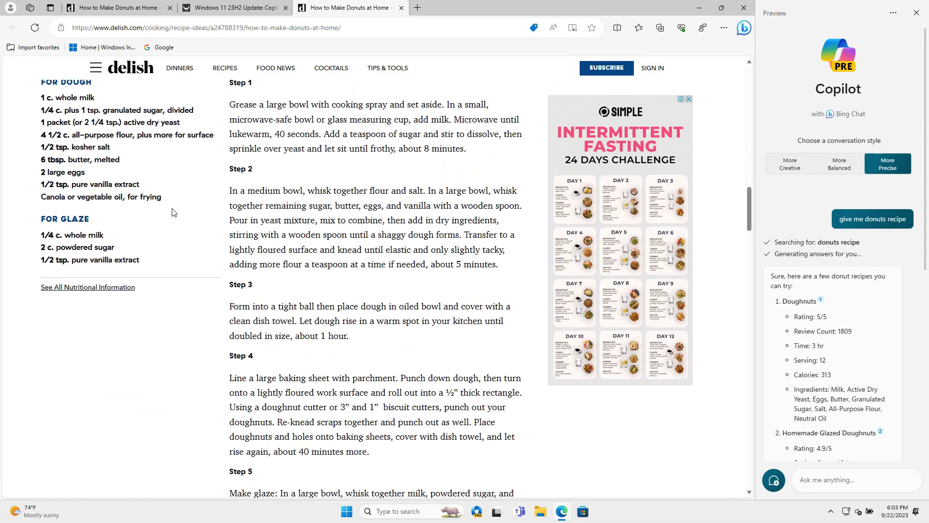
scroll(173, 212, up, 3)
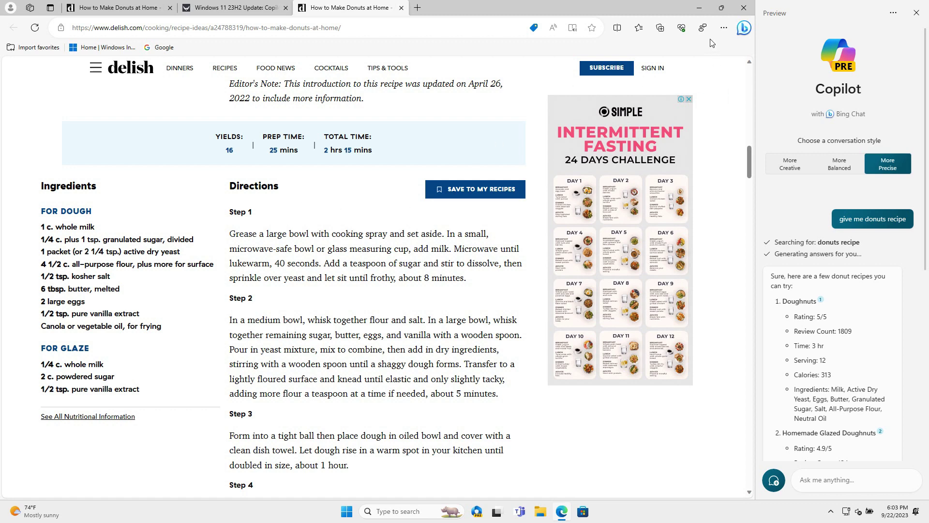
- Minimize the browser and have Copilot launch Command Prompt with the request "open command prompt"
click(700, 12)
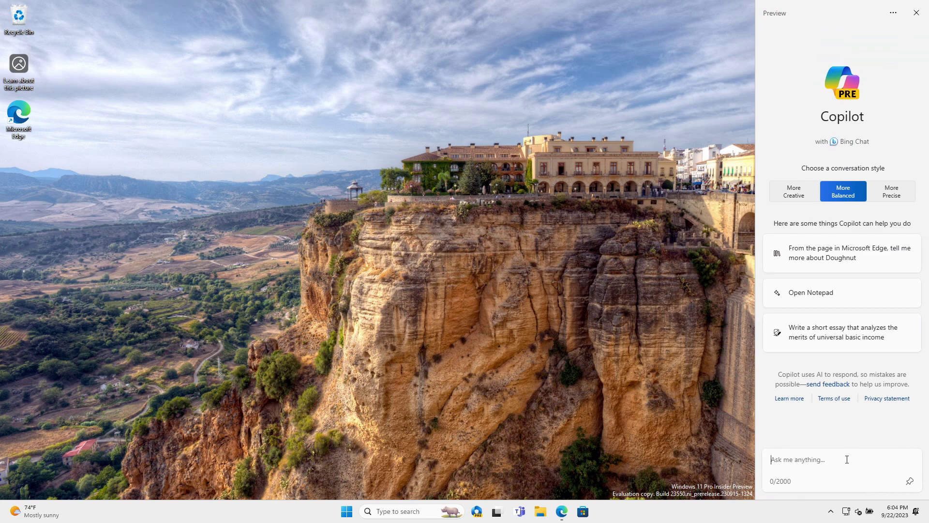
text(open command prompt)
key(Return)
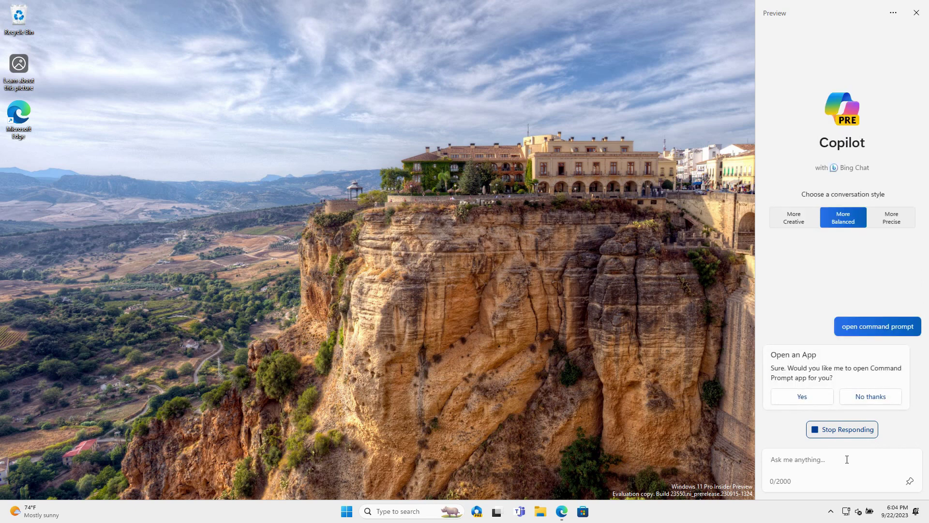
click(806, 396)
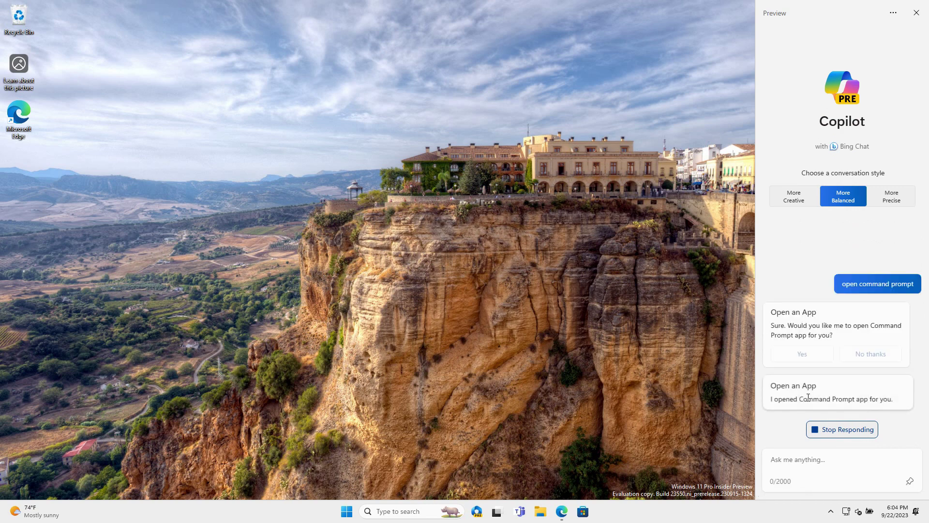